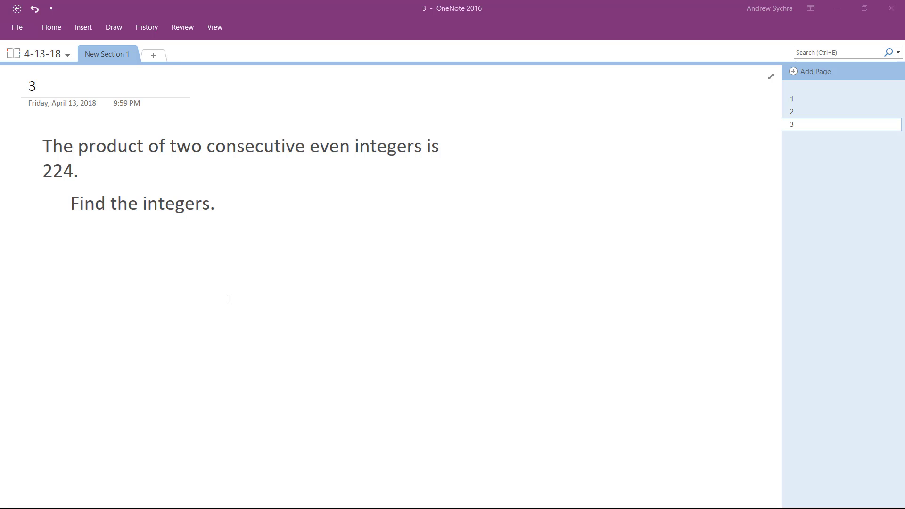
Step: Handwrite x(x+1)=224 below the word problem
left_click(342, 177)
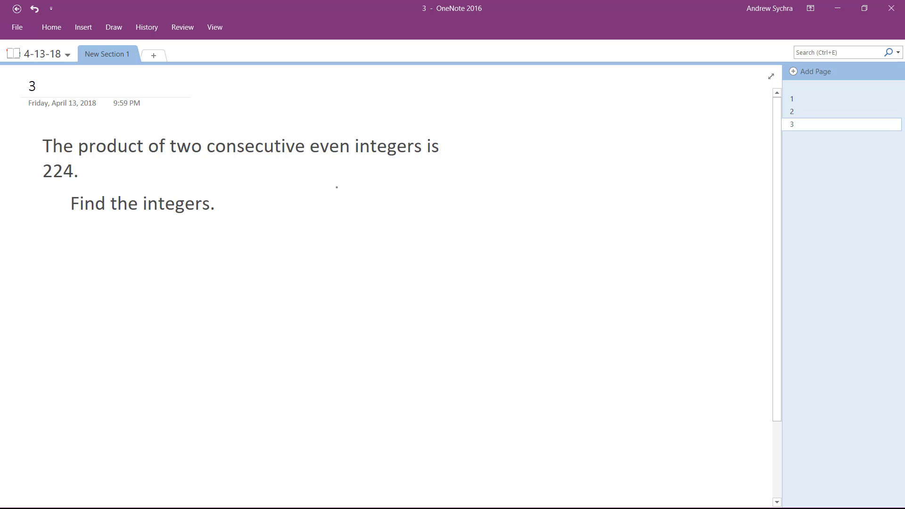
mouse_move(84, 246)
left_mouse_down()
mouse_move(101, 270)
mouse_move(88, 270)
left_mouse_up()
left_click_drag(118, 233, 121, 278)
left_click_drag(121, 251, 138, 270)
mouse_move(138, 249)
left_mouse_down()
mouse_move(123, 271)
mouse_move(151, 265)
left_mouse_up()
mouse_move(143, 256)
left_mouse_down()
mouse_move(158, 256)
mouse_move(166, 270)
left_mouse_up()
mouse_move(170, 226)
left_mouse_down()
mouse_move(174, 277)
mouse_move(215, 259)
left_mouse_up()
left_click_drag(198, 254, 251, 265)
mouse_move(253, 243)
left_mouse_down()
mouse_move(274, 265)
mouse_move(287, 258)
left_mouse_up()
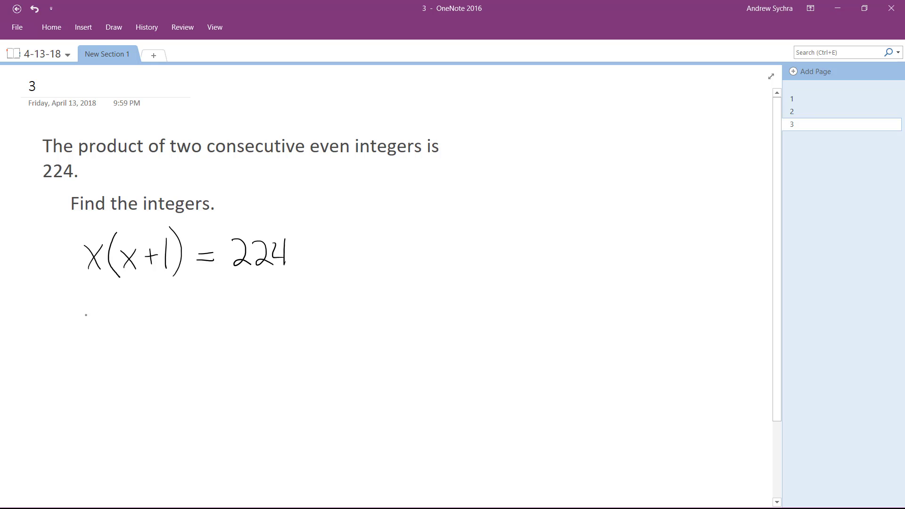
Step: Handwrite x²+x=224 on the second line
left_click_drag(86, 311, 101, 329)
mouse_move(99, 314)
left_mouse_down()
mouse_move(88, 329)
mouse_move(117, 311)
mouse_move(129, 328)
left_mouse_up()
mouse_move(123, 322)
left_mouse_down()
mouse_move(158, 333)
mouse_move(147, 333)
mouse_move(200, 325)
left_mouse_up()
mouse_move(210, 307)
left_mouse_down()
mouse_move(231, 328)
mouse_move(253, 323)
left_mouse_up()
left_click_drag(274, 301, 278, 314)
Step: Handwrite x²+x−224=0 on the third line
left_click_drag(72, 372, 88, 390)
left_click_drag(87, 374, 76, 391)
left_click_drag(91, 358, 114, 385)
mouse_move(108, 378)
left_mouse_down()
mouse_move(142, 388)
mouse_move(246, 381)
left_mouse_up()
mouse_move(236, 357)
left_mouse_down()
mouse_move(246, 370)
mouse_move(279, 364)
mouse_move(298, 372)
left_mouse_up()
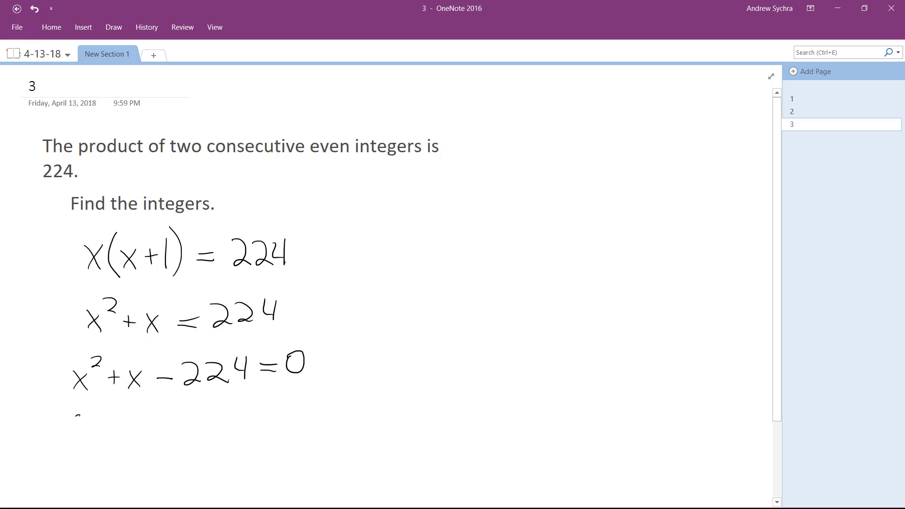
Step: Remove the stray '(x' strokes from the fourth line with Ctrl+Z
mouse_move(76, 416)
left_mouse_down()
mouse_move(77, 452)
mouse_move(93, 451)
left_mouse_up()
left_click_drag(92, 434, 81, 453)
key("ctrl+z")
key("ctrl+z")
key("ctrl+z")
Step: Handwrite the numerator −1±√(1²−4·1·−224) beside the equations
left_click_drag(364, 191, 401, 205)
mouse_move(422, 168)
left_mouse_down()
mouse_move(422, 185)
mouse_move(432, 181)
left_mouse_up()
mouse_move(416, 192)
left_mouse_down()
mouse_move(457, 198)
mouse_move(543, 157)
left_mouse_up()
left_click_drag(473, 170, 472, 202)
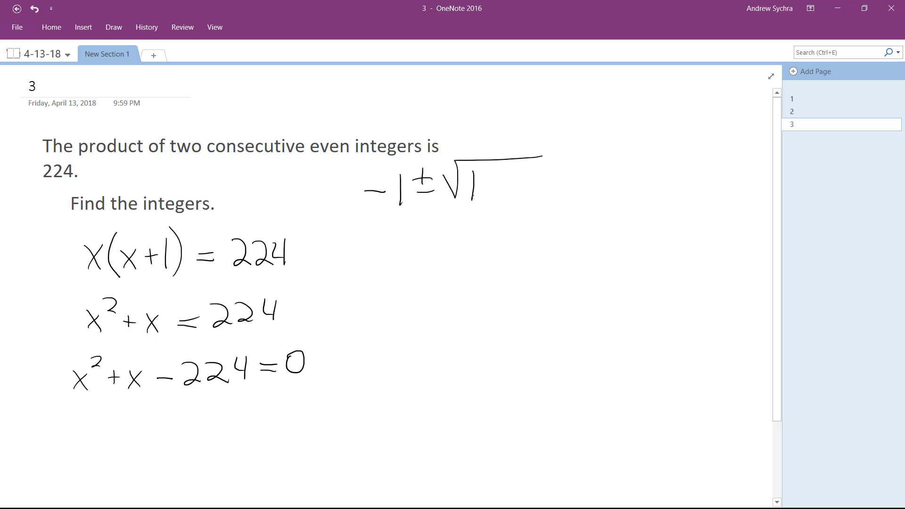
left_click_drag(480, 170, 531, 193)
mouse_move(513, 174)
left_mouse_down()
mouse_move(543, 196)
mouse_move(567, 174)
mouse_move(580, 191)
mouse_move(598, 188)
left_mouse_up()
left_click(551, 185)
left_click_drag(607, 165, 610, 180)
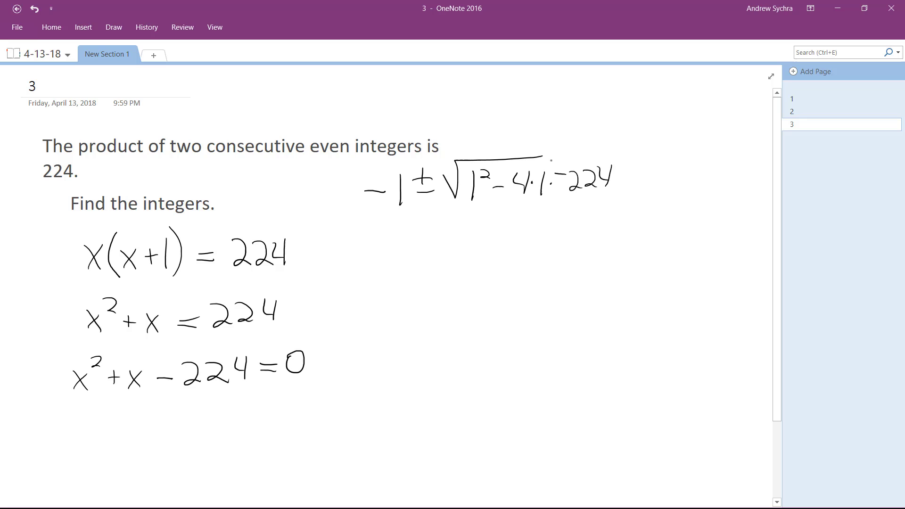
left_click_drag(538, 155, 613, 160)
Step: Add the fraction bar and denominator 2·1, then begin −1±√ beneath
left_click_drag(379, 213, 608, 210)
mouse_move(463, 226)
left_mouse_down()
mouse_move(478, 241)
mouse_move(501, 241)
left_mouse_up()
left_click(488, 232)
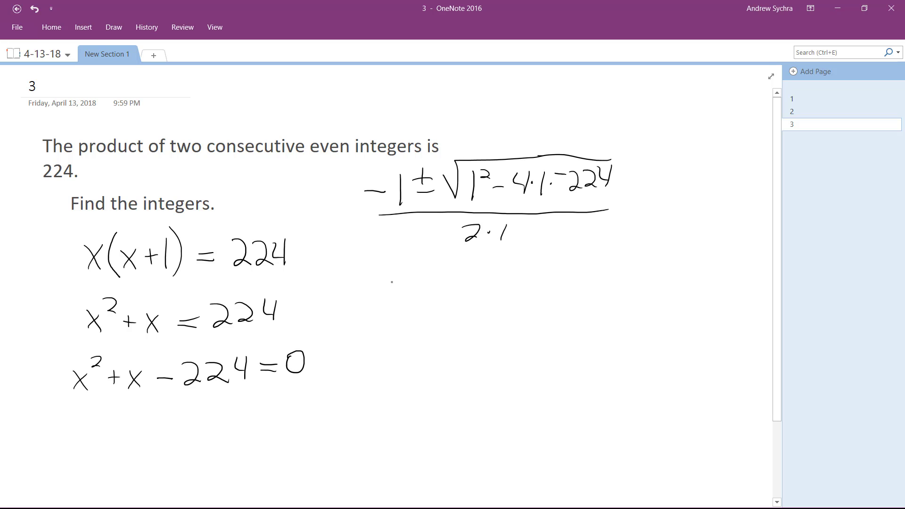
mouse_move(366, 286)
left_mouse_down()
mouse_move(385, 284)
mouse_move(395, 299)
mouse_move(413, 284)
left_mouse_up()
left_click(410, 287)
mouse_move(408, 280)
left_mouse_down()
mouse_move(420, 280)
mouse_move(418, 291)
mouse_move(557, 267)
left_mouse_up()
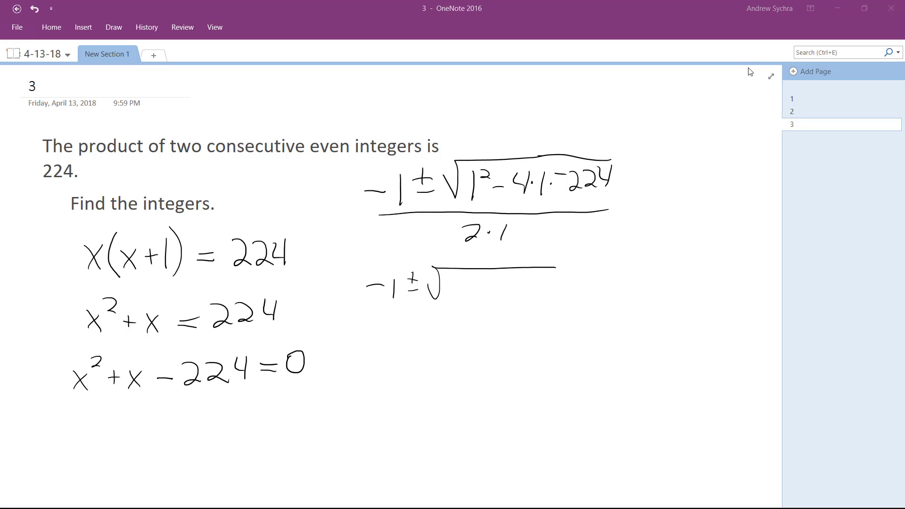
Step: Write 897 under the radical, add a fraction bar, and put 2 below
mouse_move(460, 277)
left_mouse_down()
mouse_move(468, 296)
mouse_move(502, 293)
left_mouse_up()
left_click_drag(376, 313, 529, 302)
left_click_drag(438, 320, 461, 335)
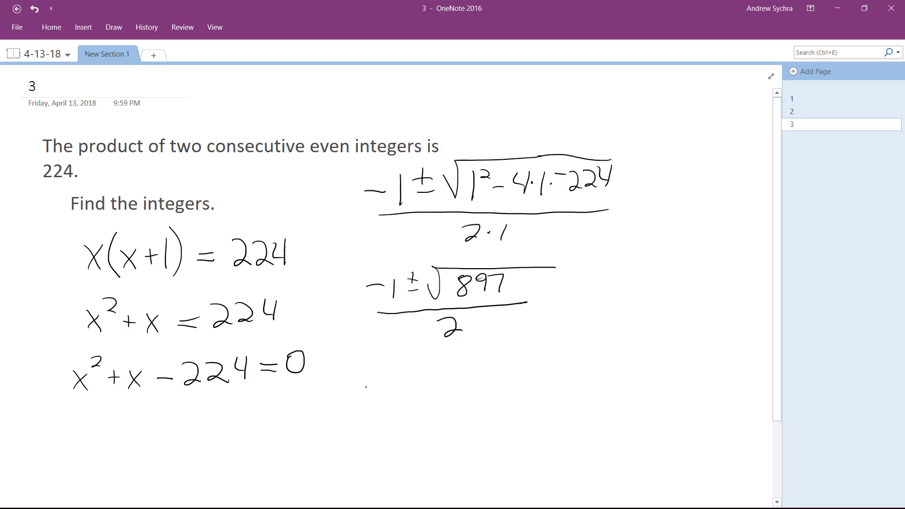
Step: Handwrite the final answer (−1+√897)/2 beneath and circle it
mouse_move(362, 386)
left_mouse_down()
mouse_move(376, 385)
mouse_move(387, 399)
left_mouse_up()
left_click_drag(401, 366, 401, 386)
mouse_move(393, 377)
left_mouse_down()
mouse_move(411, 375)
mouse_move(419, 389)
mouse_move(505, 358)
left_mouse_up()
mouse_move(444, 370)
left_mouse_down()
mouse_move(442, 388)
mouse_move(462, 375)
mouse_move(462, 389)
mouse_move(478, 387)
left_mouse_up()
left_click_drag(364, 408, 484, 395)
mouse_move(412, 410)
left_mouse_down()
mouse_move(422, 426)
mouse_move(439, 423)
left_mouse_up()
mouse_move(357, 368)
left_mouse_down()
mouse_move(396, 442)
mouse_move(522, 362)
mouse_move(444, 353)
mouse_move(356, 363)
mouse_move(348, 374)
left_mouse_up()
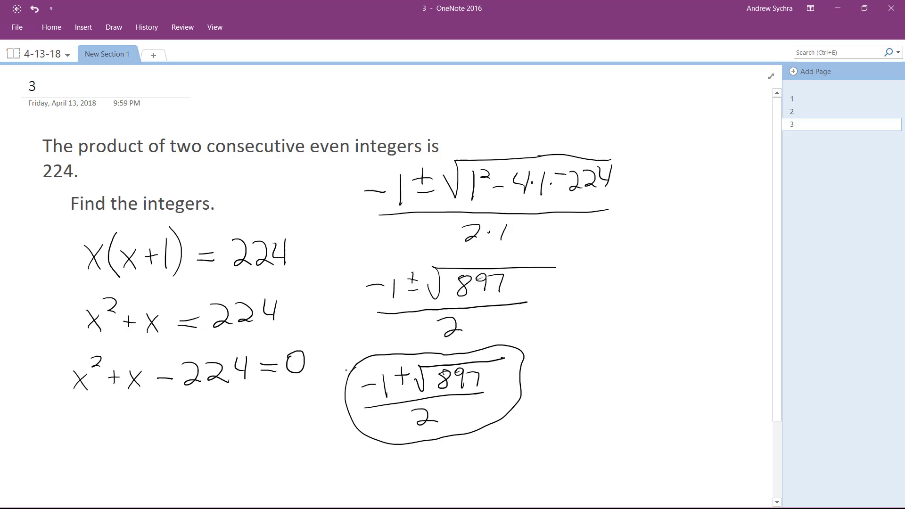